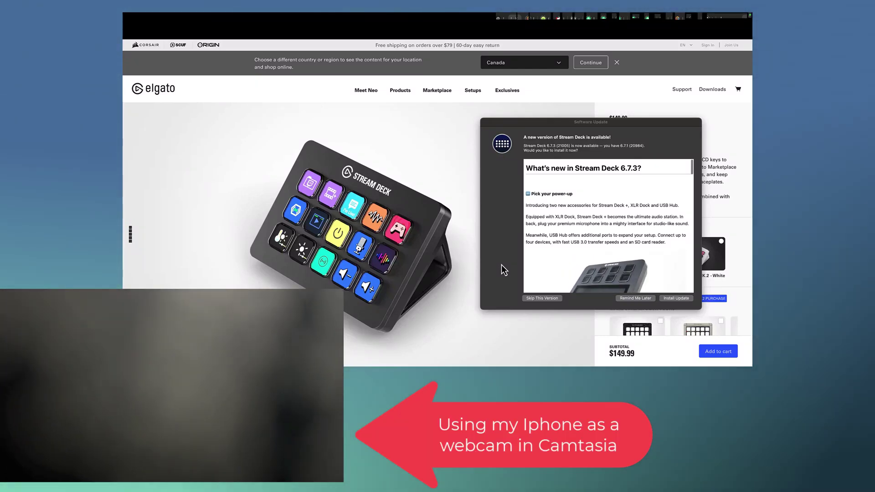
Move the Software Update prompt aside and install the Stream Deck 6.7.3 update
mouse_move(358, 235)
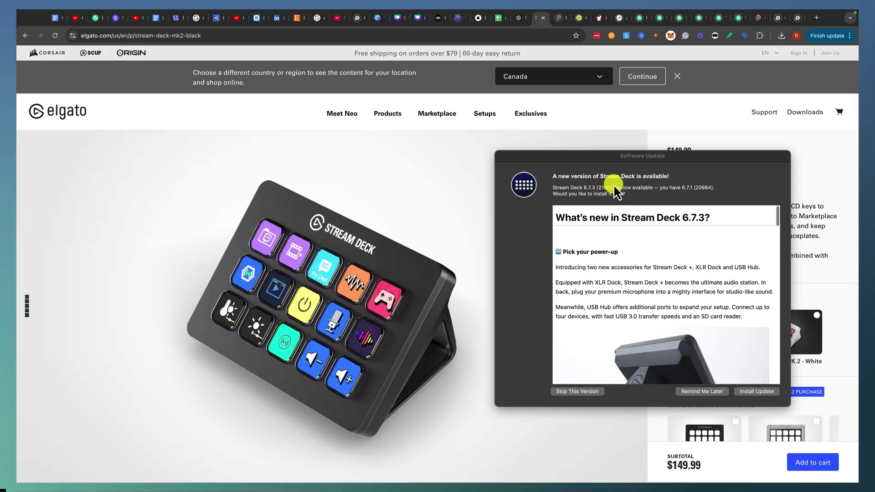
drag(649, 154, 510, 138)
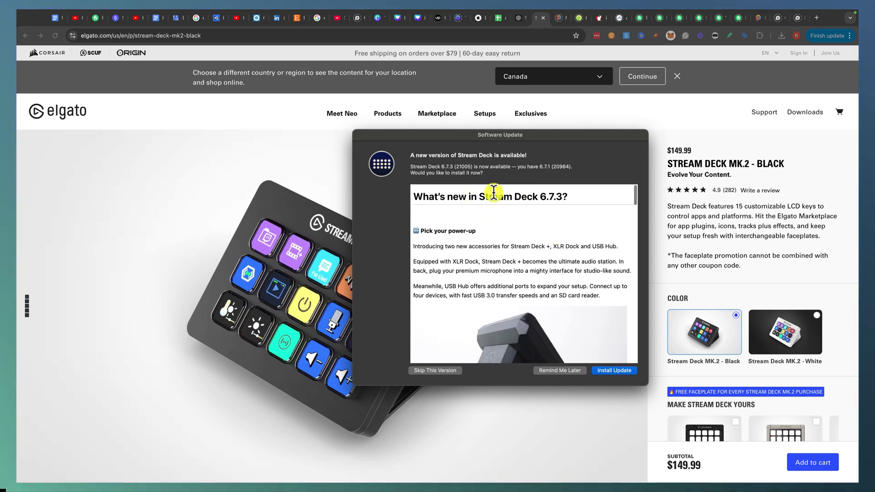
click(614, 369)
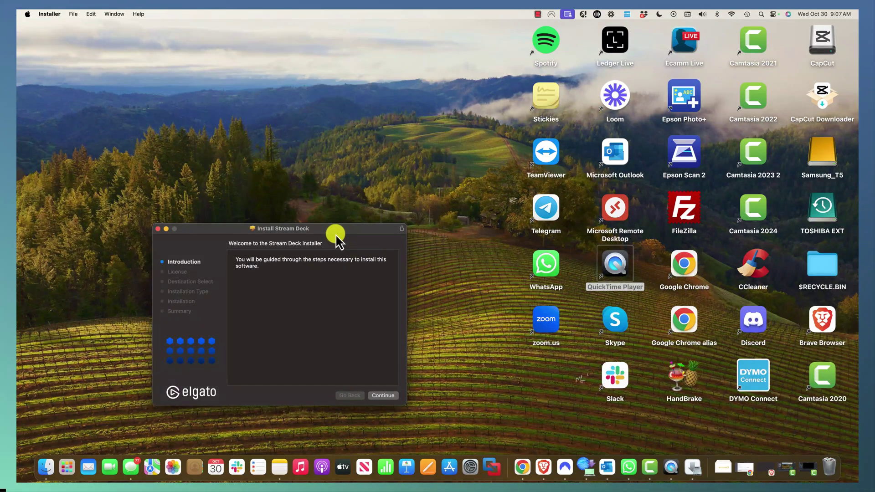
Continue past the installer introduction and licence pages and agree to the licence terms
click(391, 397)
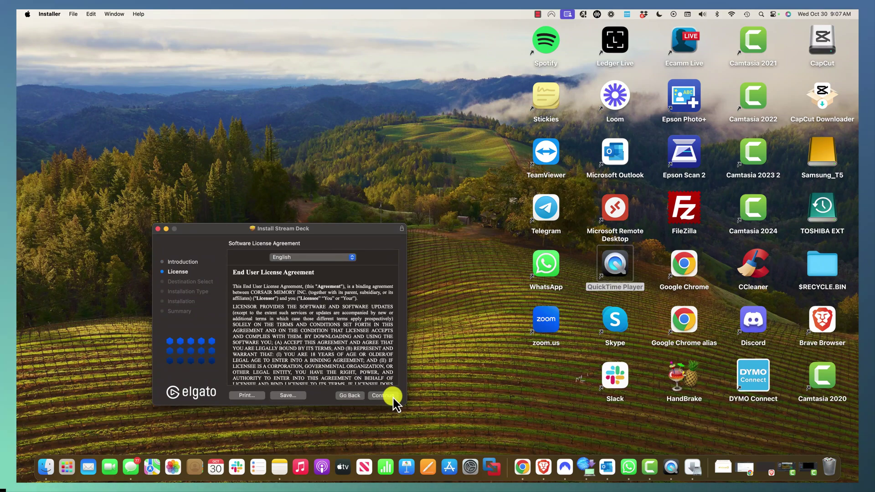
click(388, 395)
click(360, 338)
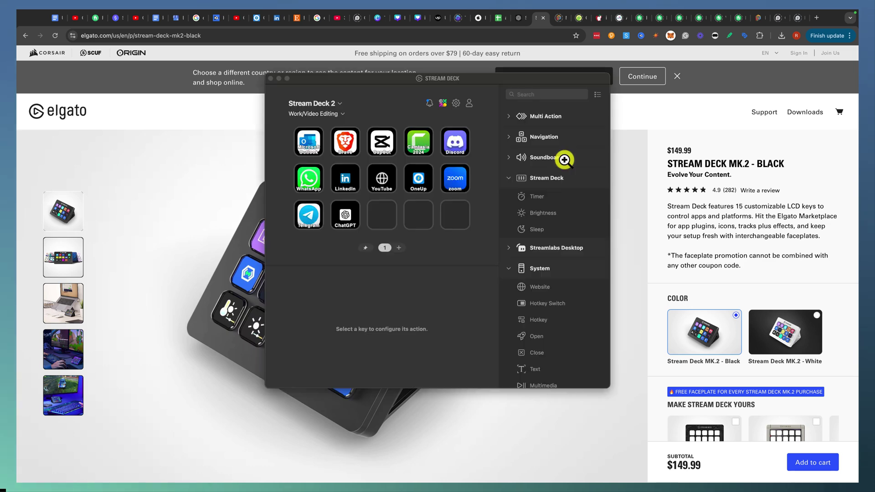
Bring up the Stream Deck window from the menu bar and position it over the product page
click(567, 13)
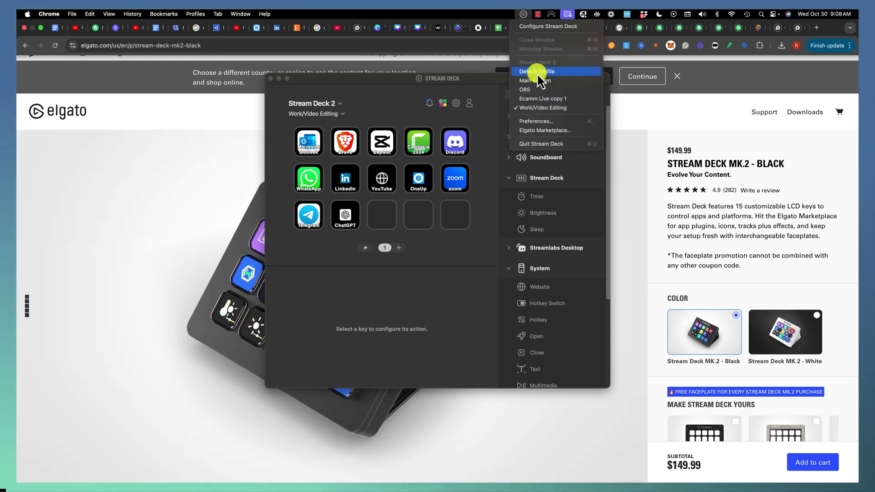
drag(482, 80, 457, 127)
click(283, 181)
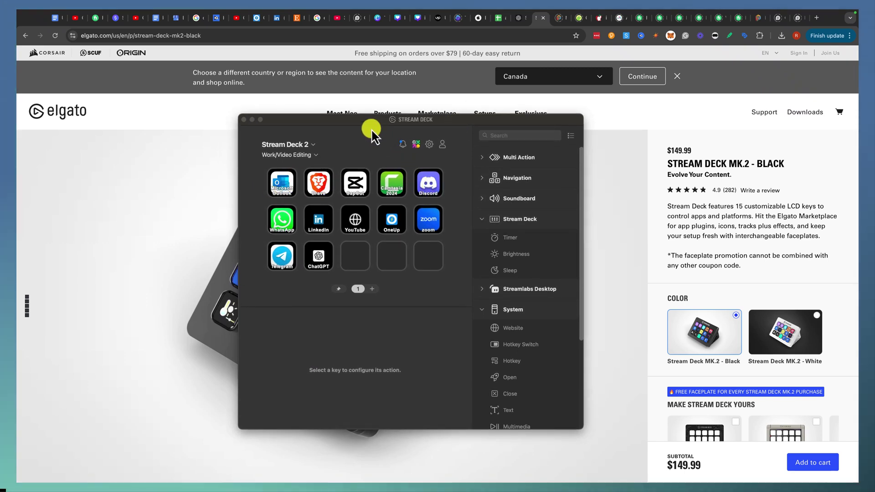
drag(367, 125, 368, 124)
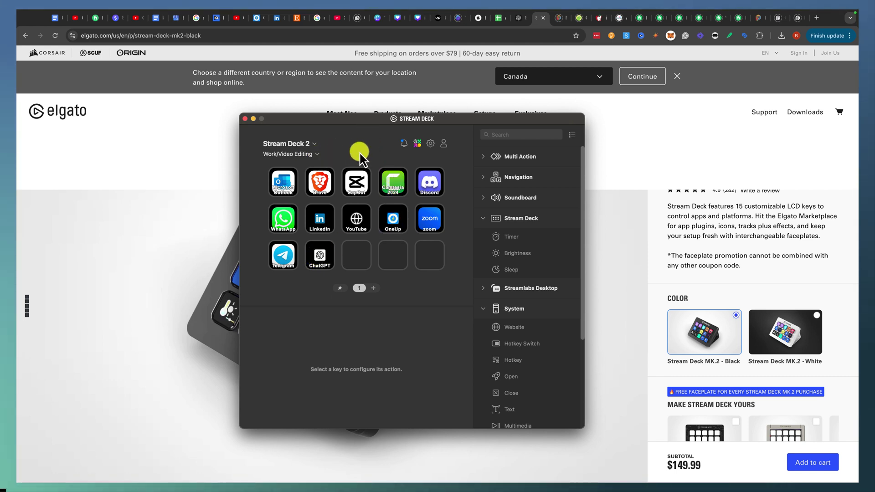
drag(351, 125, 354, 121)
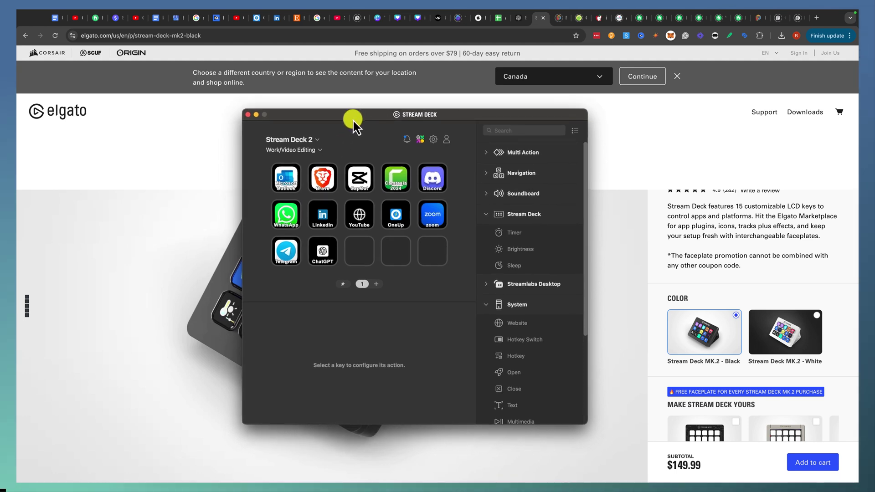
Switch the editor from Work/Video Editing to the OBS profile
click(321, 151)
click(274, 184)
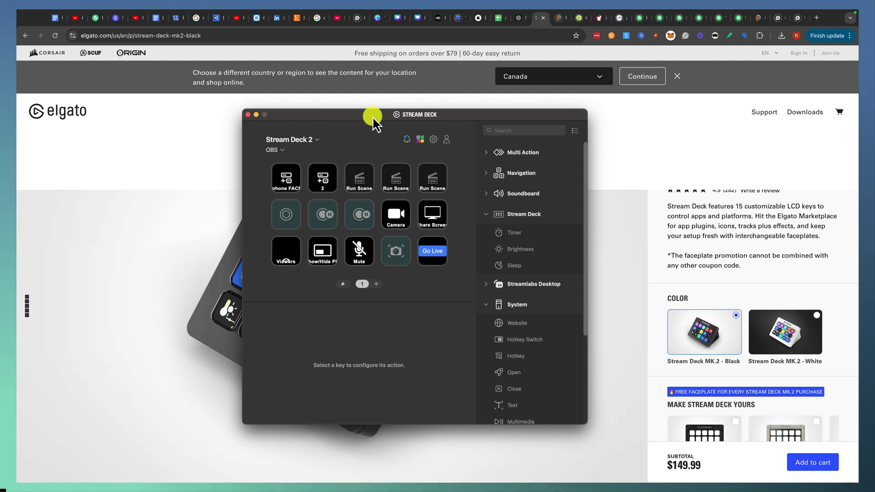
drag(373, 120, 356, 124)
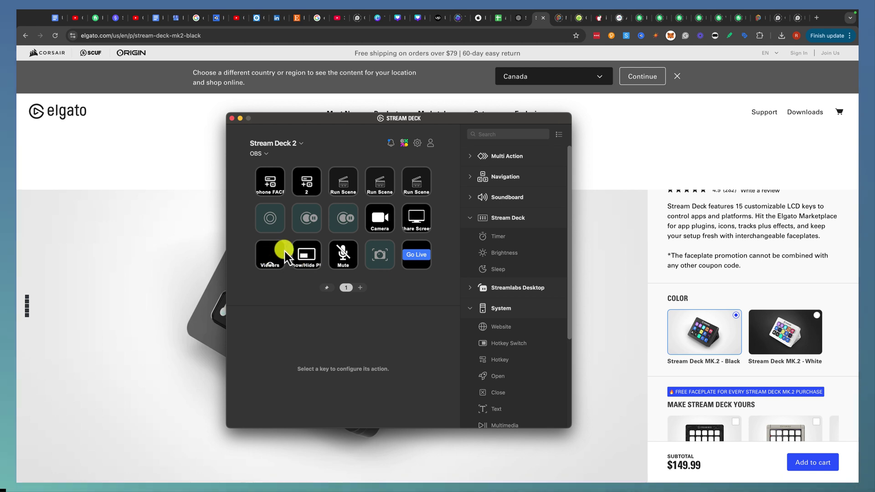
Select the OBS Record key and collapse the System and Stream Deck action categories
click(273, 223)
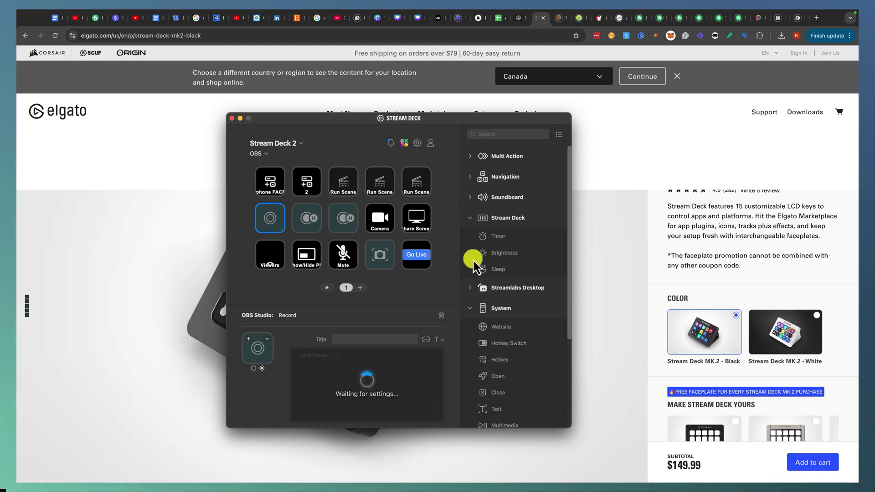
click(471, 308)
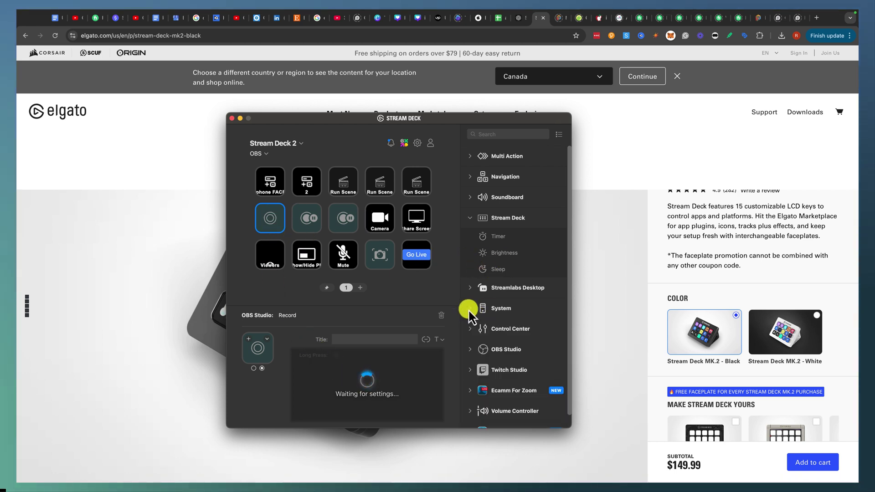
scroll(471, 300, up, 1)
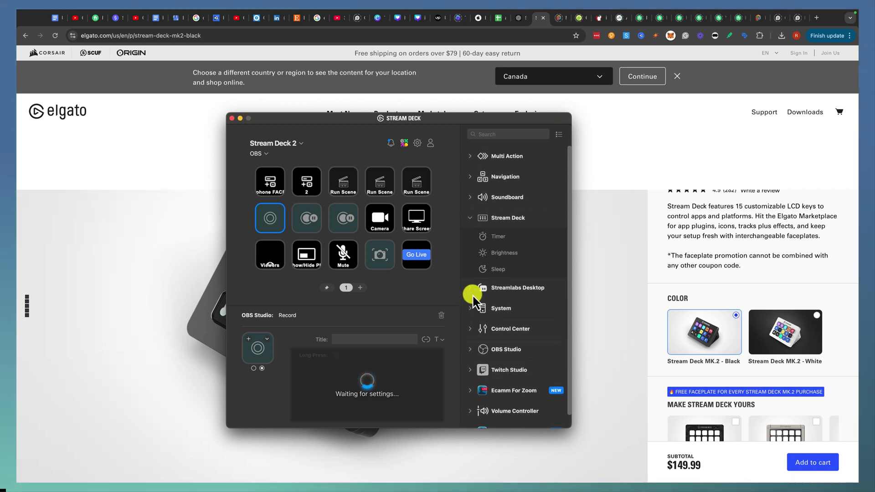
click(470, 218)
click(495, 133)
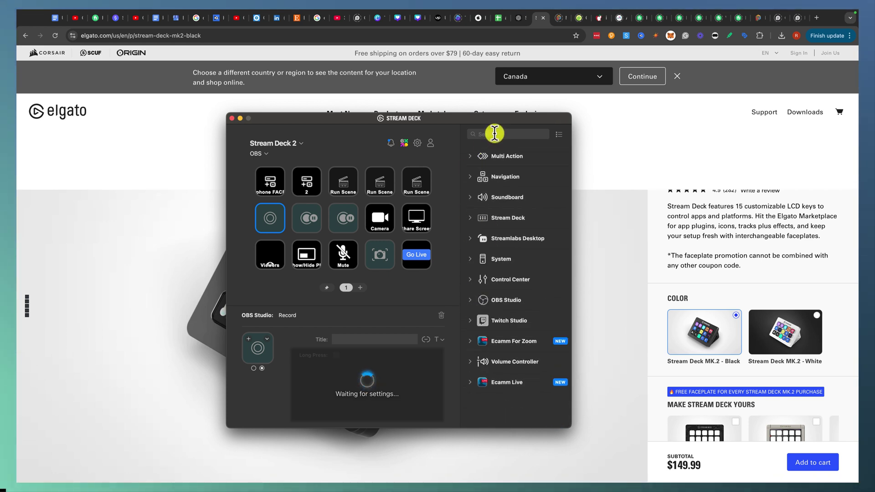
Search actions for 'ob', put Record on the Record key and Scene Transition on Mute, then clear the search
text(obs)
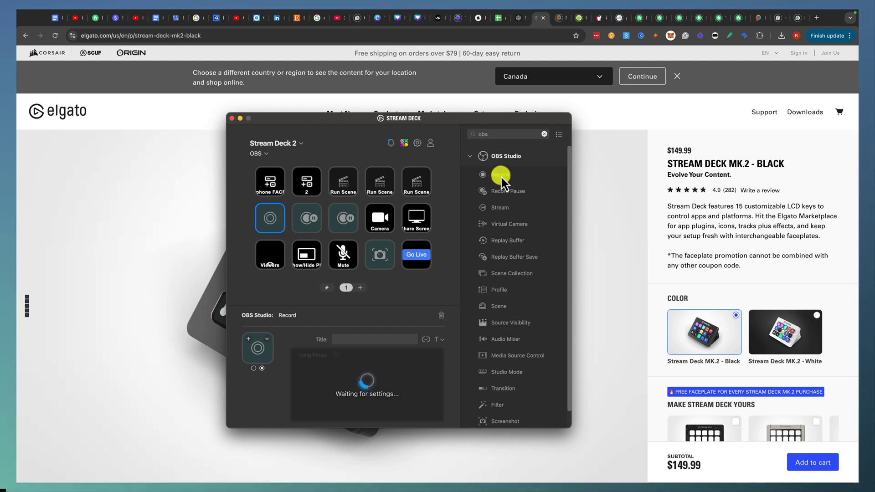
drag(490, 180, 275, 219)
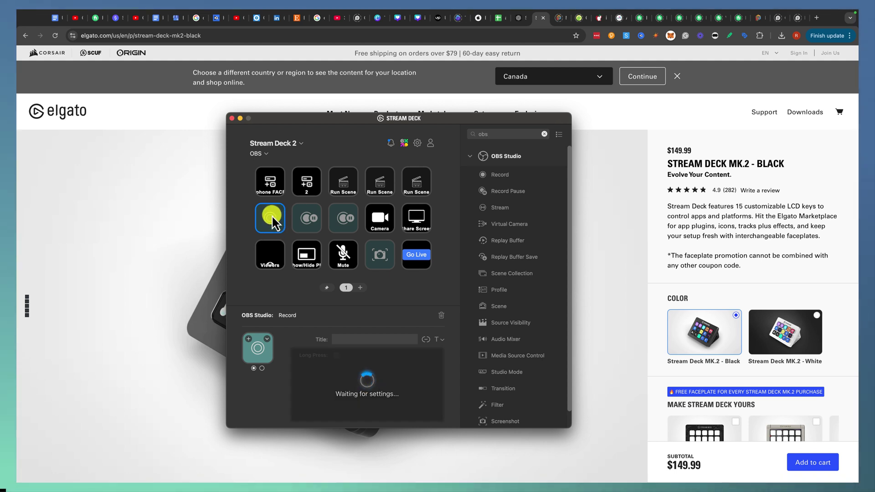
scroll(503, 296, down, 1)
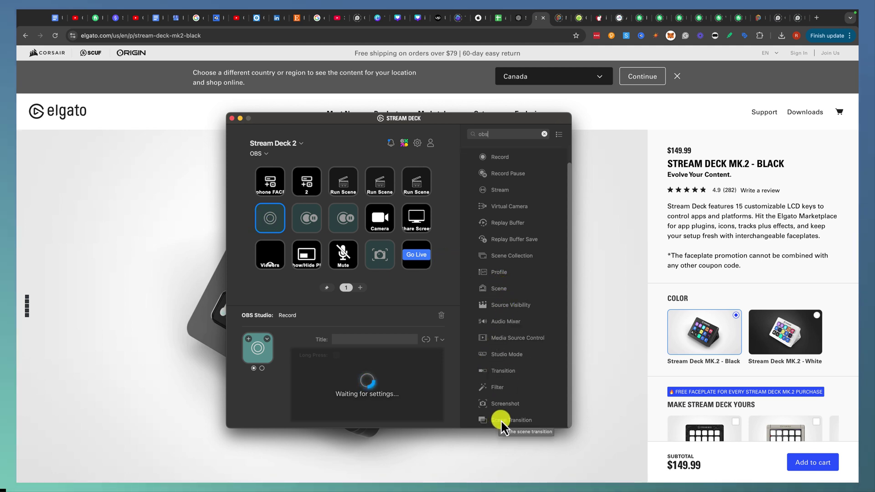
drag(509, 421, 343, 254)
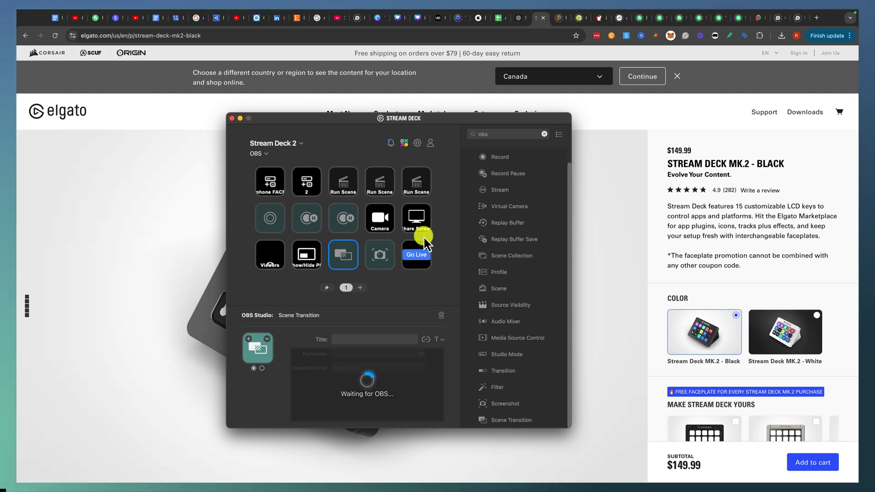
click(544, 136)
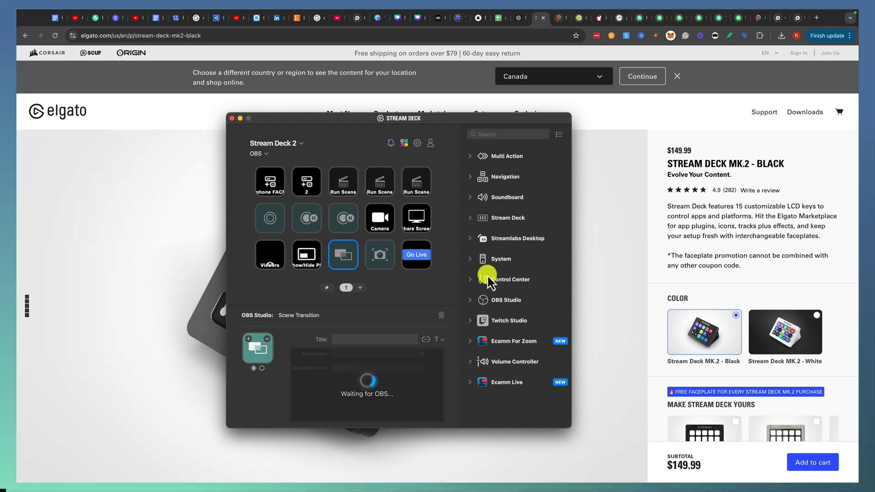
Add a System Open action to the top-right key and title it WhatsApp
click(473, 263)
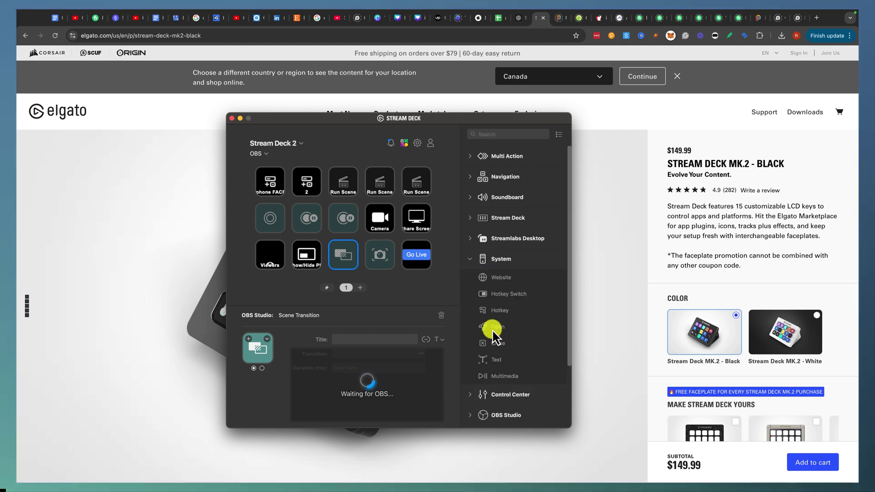
drag(488, 327, 418, 187)
click(352, 355)
click(354, 341)
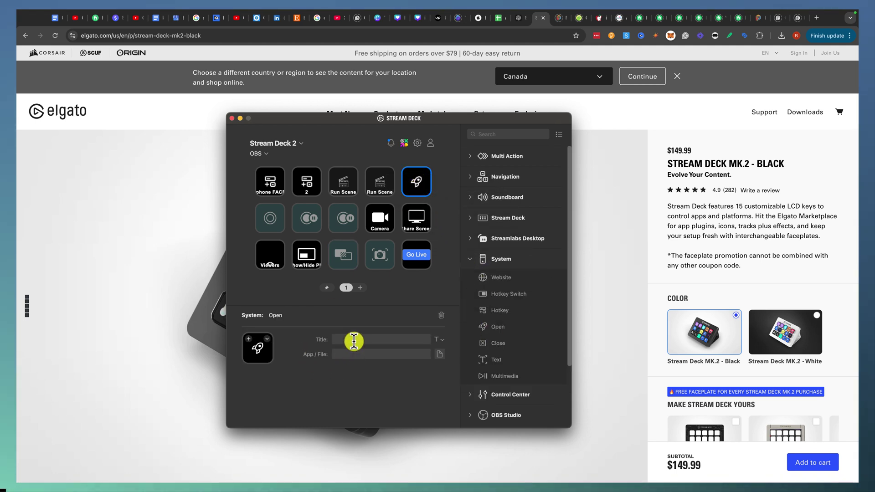
text(WhatsApp)
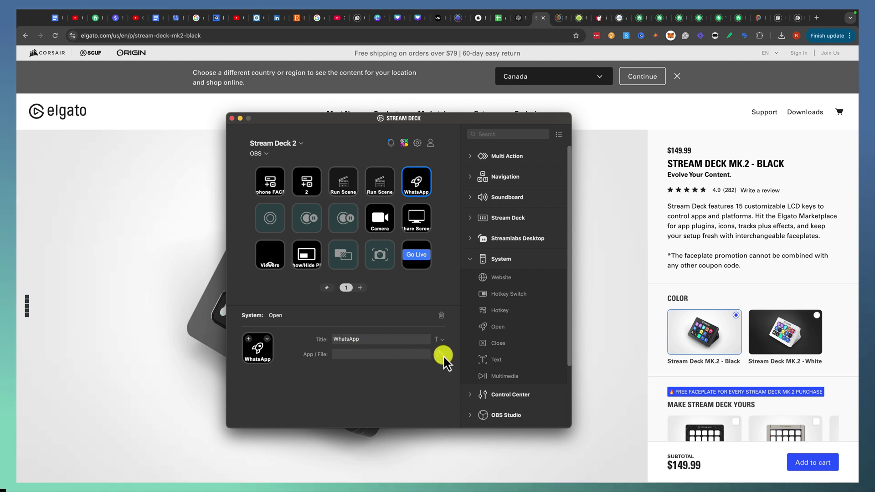
Choose /Applications/WhatsApp.app as the app the WhatsApp key launches
click(443, 356)
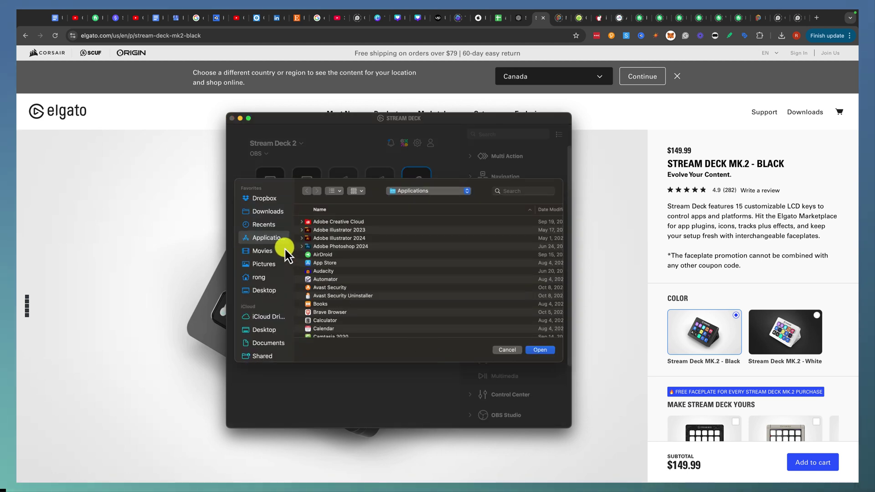
scroll(336, 255, down, 15)
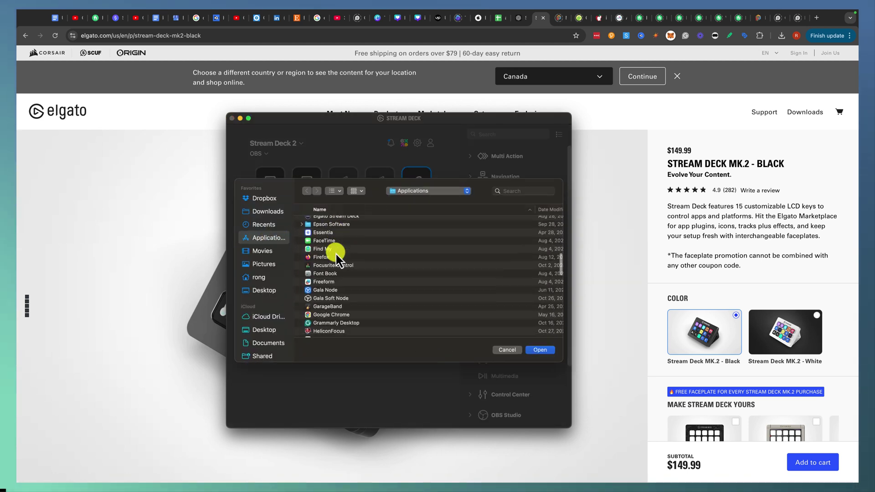
scroll(335, 254, down, 10)
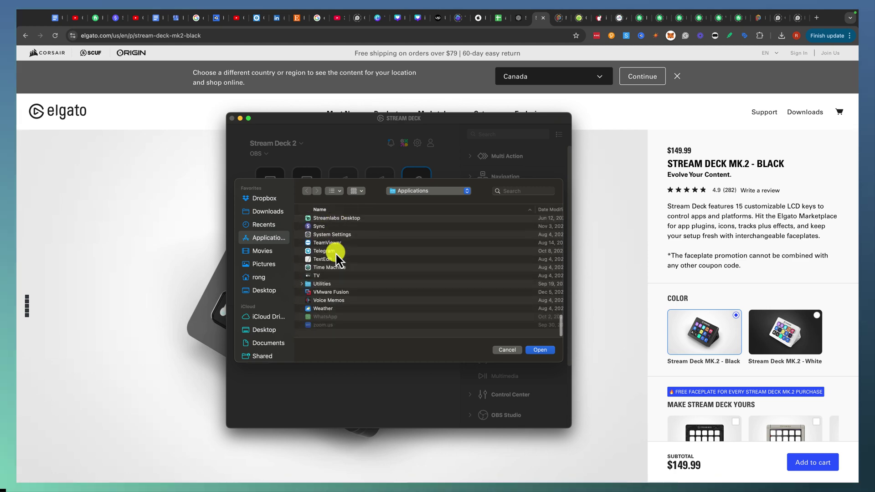
click(321, 322)
double_click(319, 322)
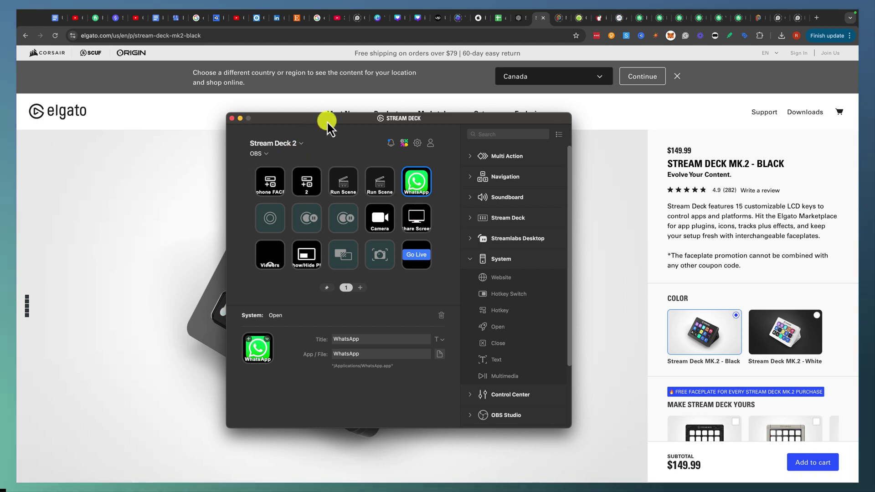
mouse_move(328, 123)
mouse_down()
mouse_move(354, 122)
mouse_move(311, 125)
mouse_up()
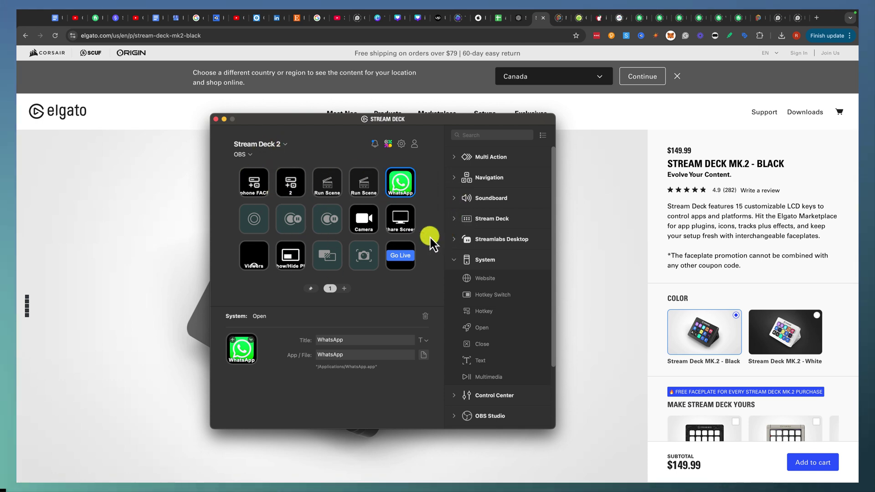
Activate Work/Video Editing from the menu-bar profile list and reopen Configure Stream Deck
click(216, 119)
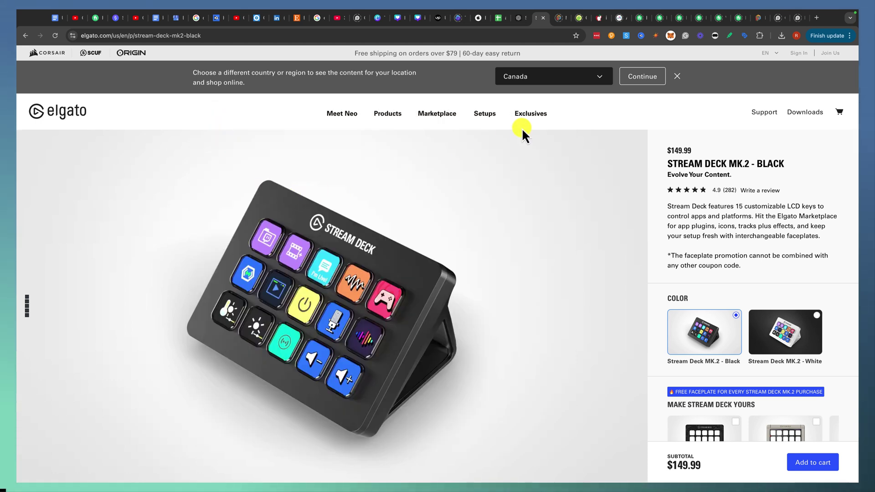
mouse_move(611, 12)
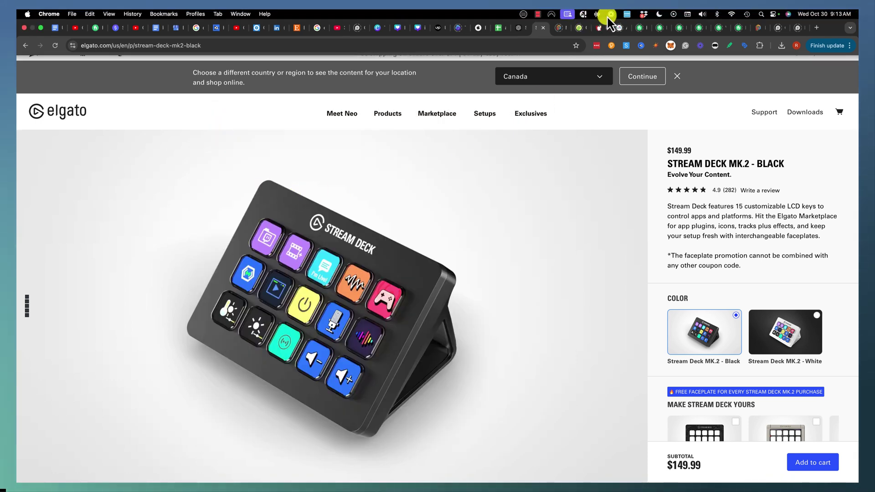
click(522, 17)
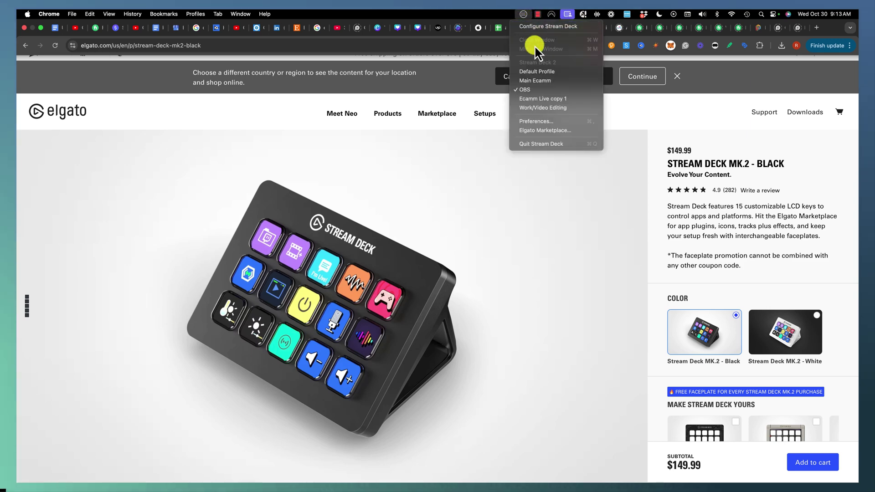
click(531, 108)
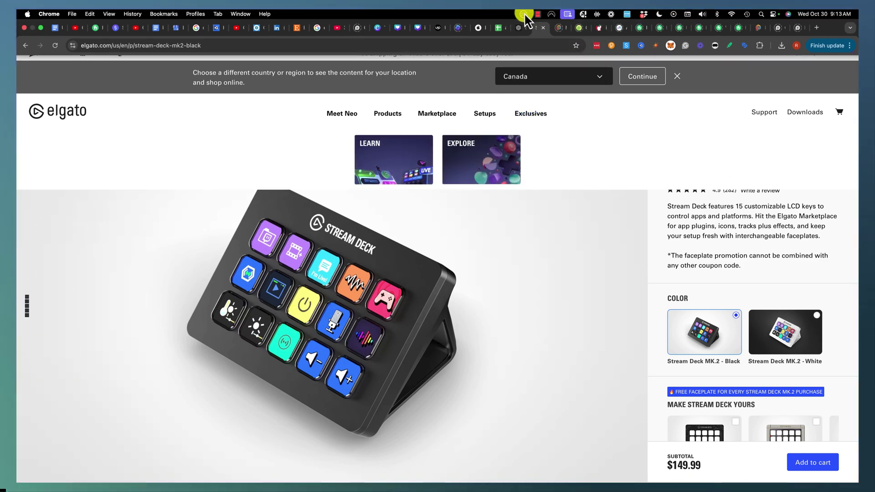
click(523, 14)
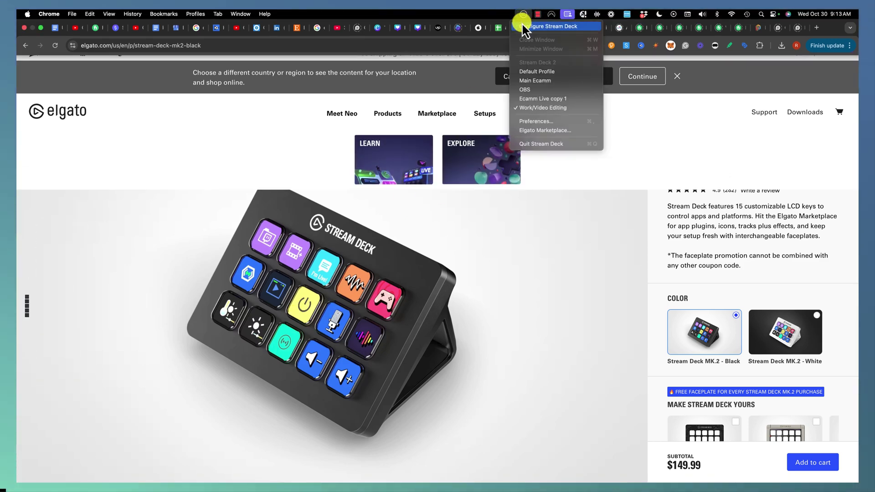
click(525, 27)
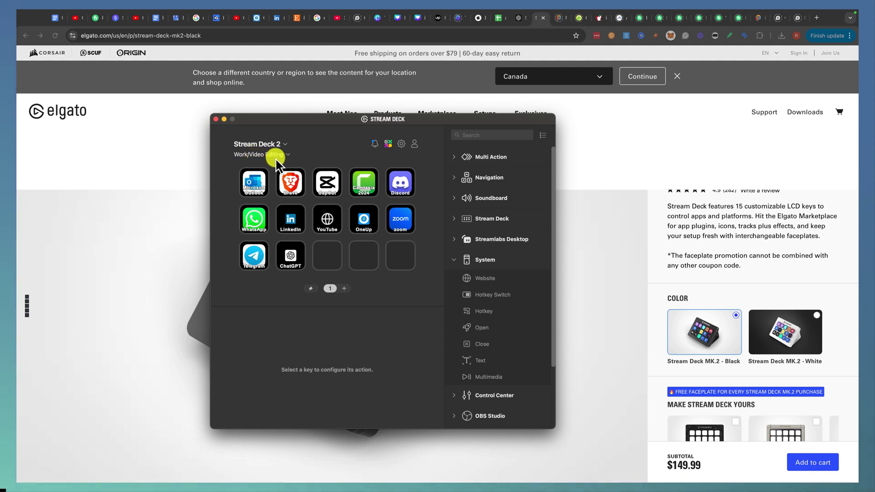
drag(328, 122, 327, 122)
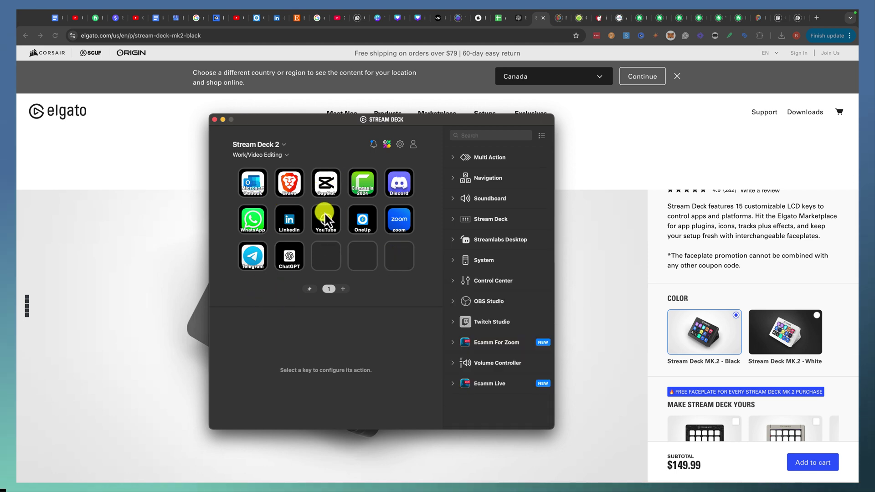
Pick Main Ecamm from the profile dropdown under the device name
click(278, 154)
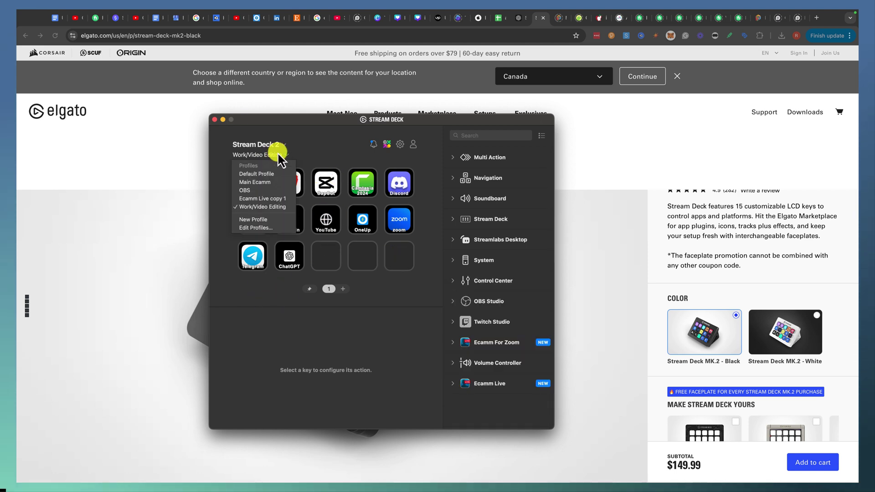
click(262, 181)
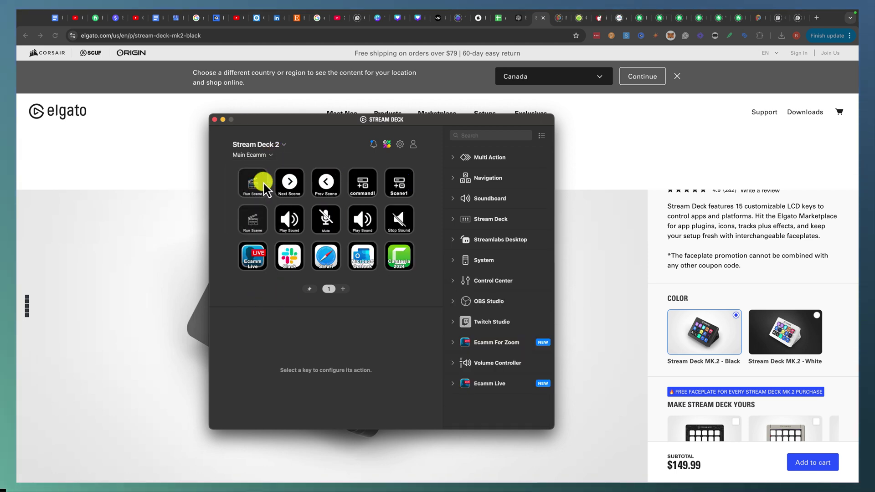
click(271, 155)
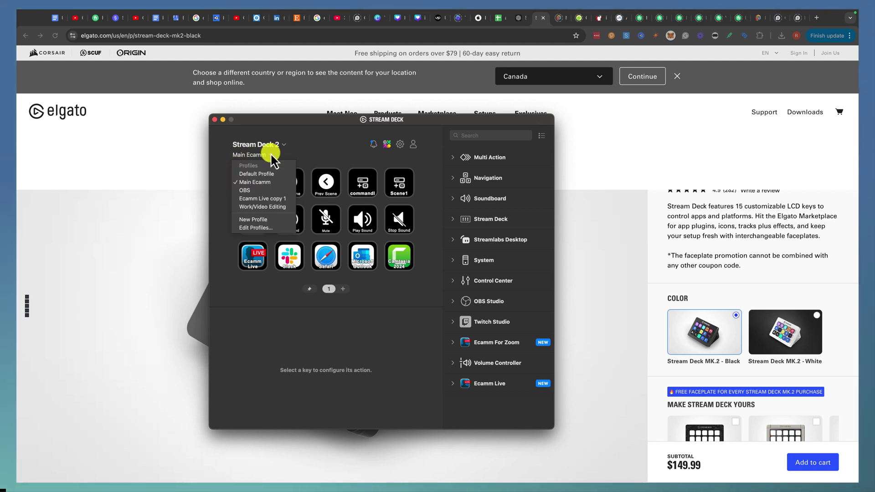
click(318, 159)
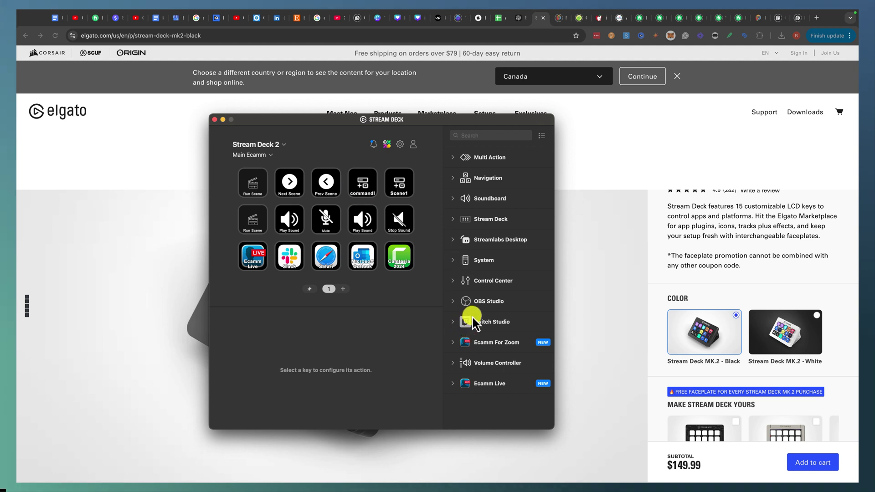
Drag Ecamm For Zoom's Start/Stop Local Record action onto the commandl key
click(453, 384)
scroll(453, 387, down, 5)
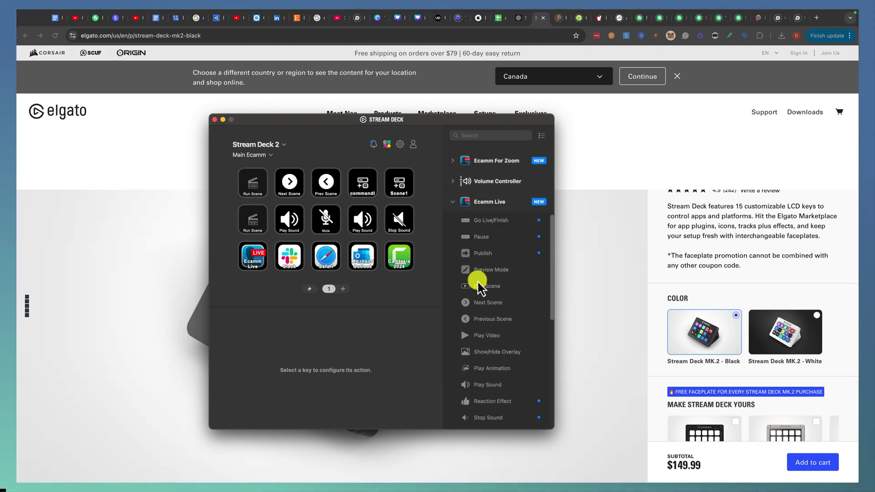
scroll(485, 293, down, 2)
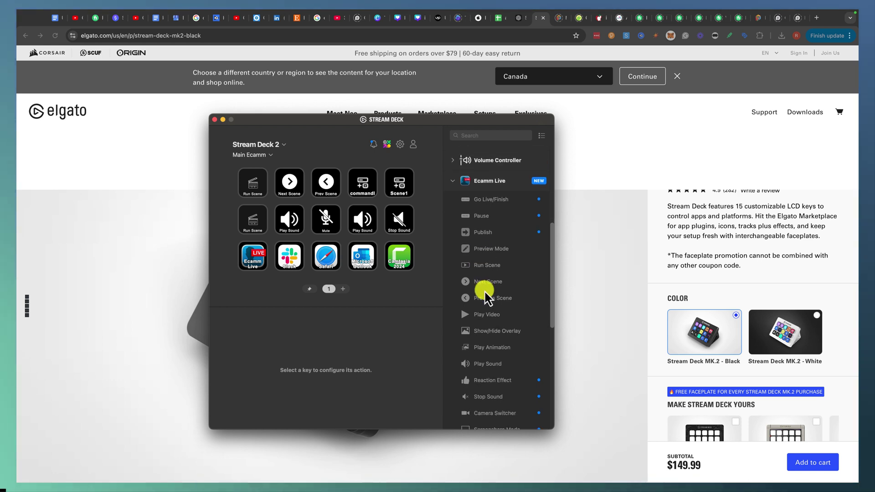
scroll(485, 294, down, 2)
scroll(485, 296, down, 2)
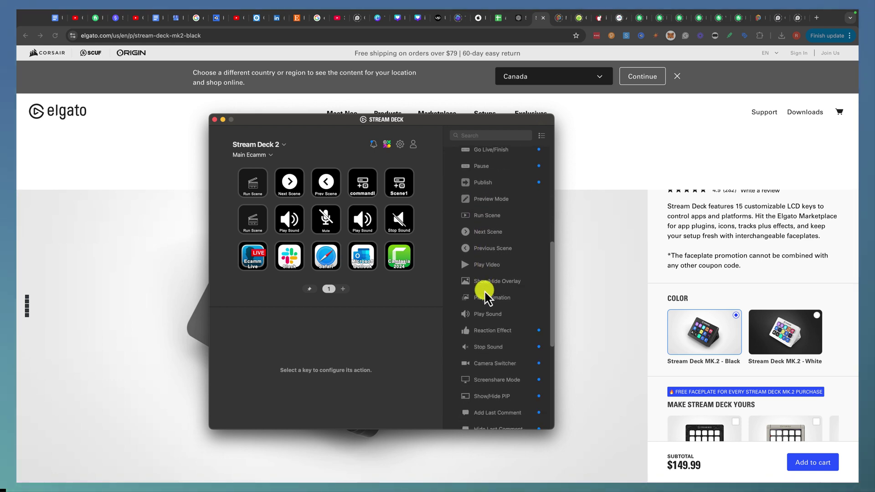
scroll(487, 297, up, 10)
drag(488, 307, 365, 189)
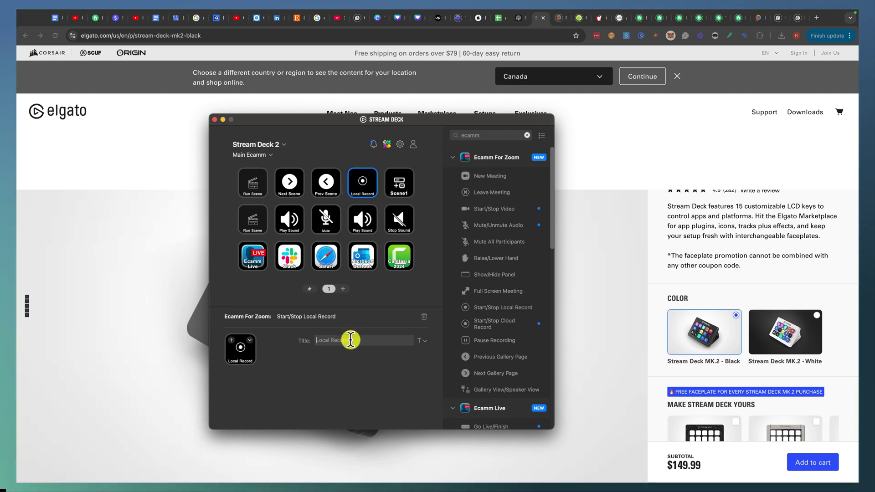
Title the Local Record key 'Stop/Start Ecamm' and set its font size to 7 pt
text(Stop)
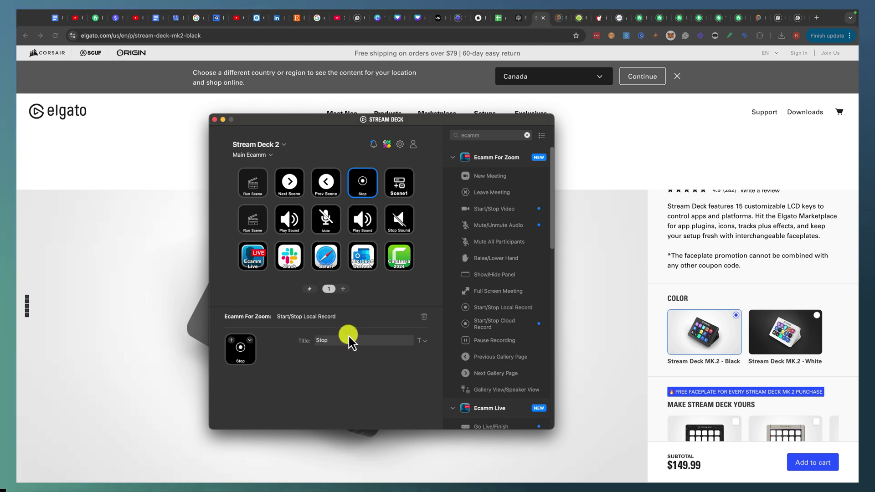
text(/Start Ecamm)
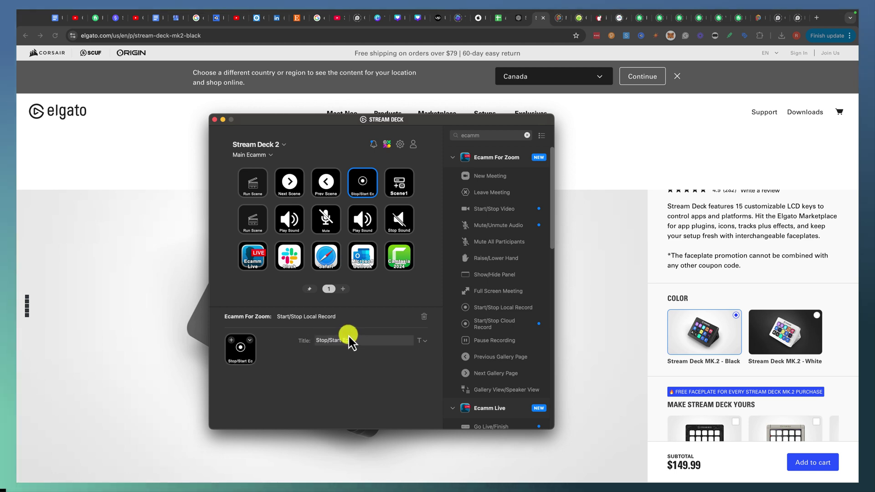
click(422, 340)
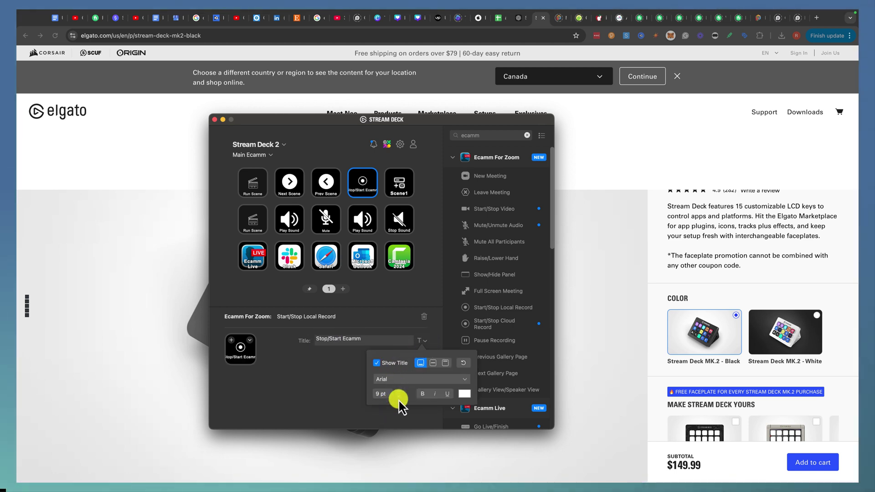
click(399, 398)
click(399, 397)
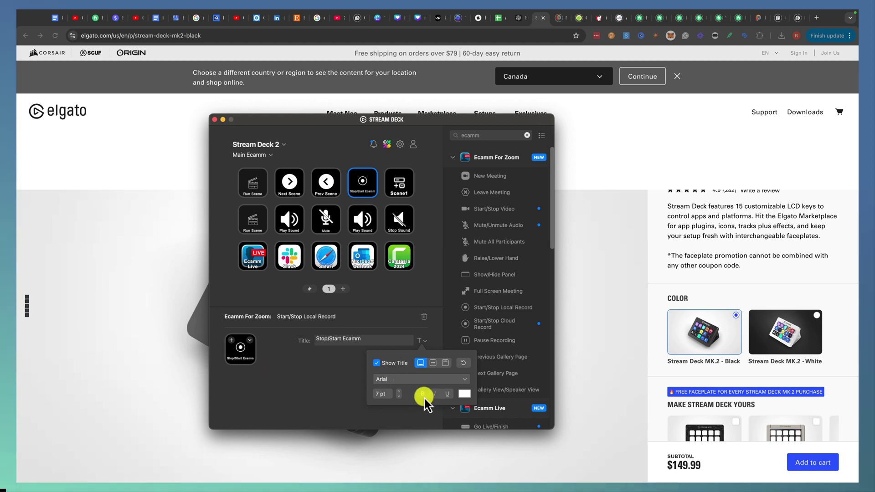
click(362, 187)
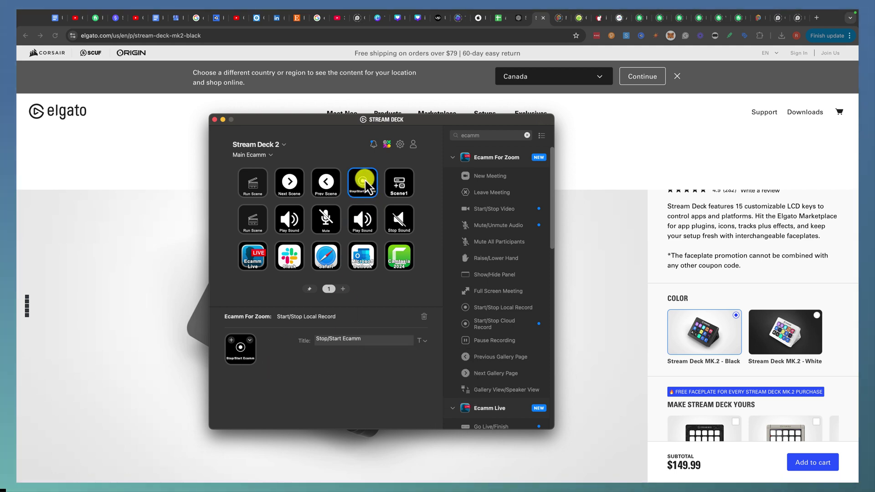
click(387, 284)
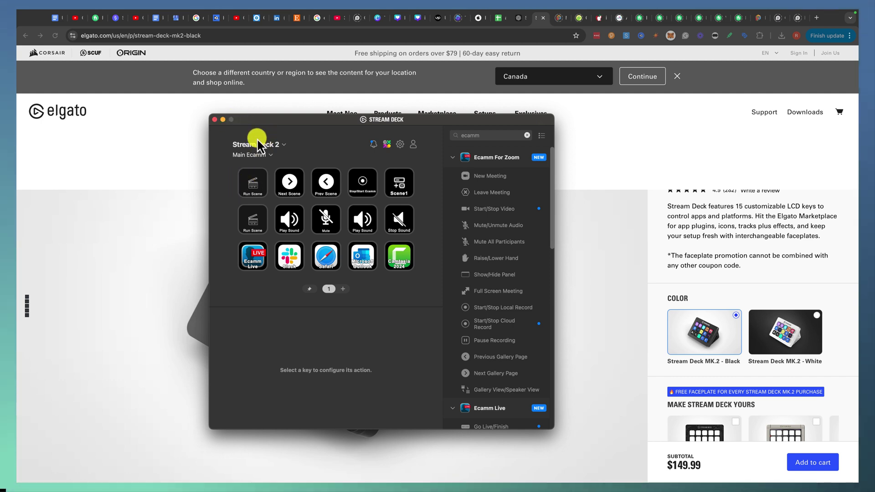
Close the configuration window and pick Work/Video Editing from the menu-bar profile list
click(215, 119)
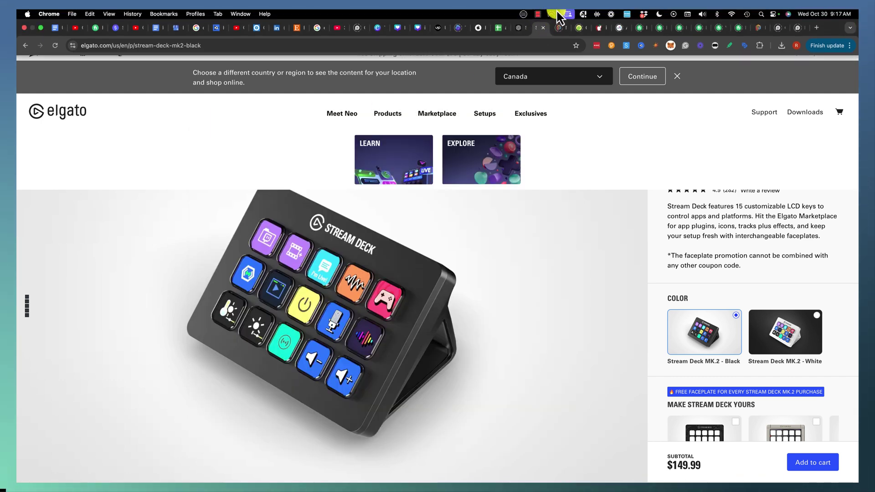
click(520, 14)
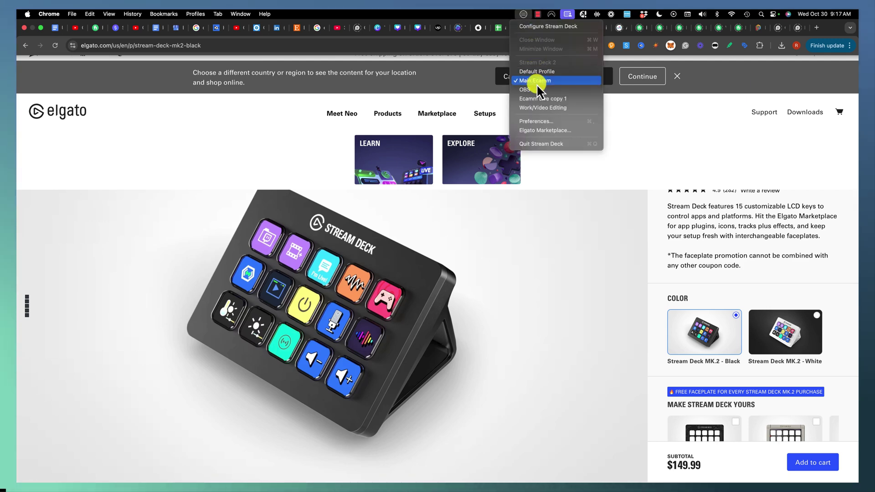
click(537, 107)
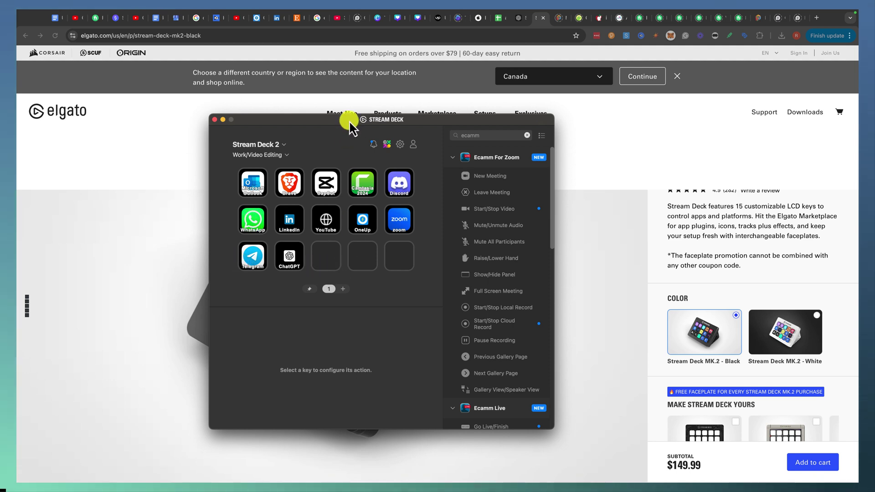
drag(349, 122, 352, 112)
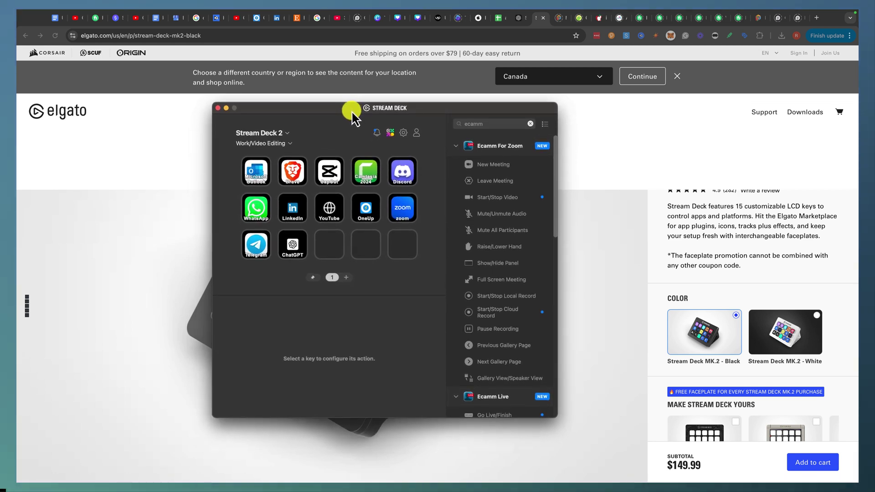
drag(352, 113, 339, 105)
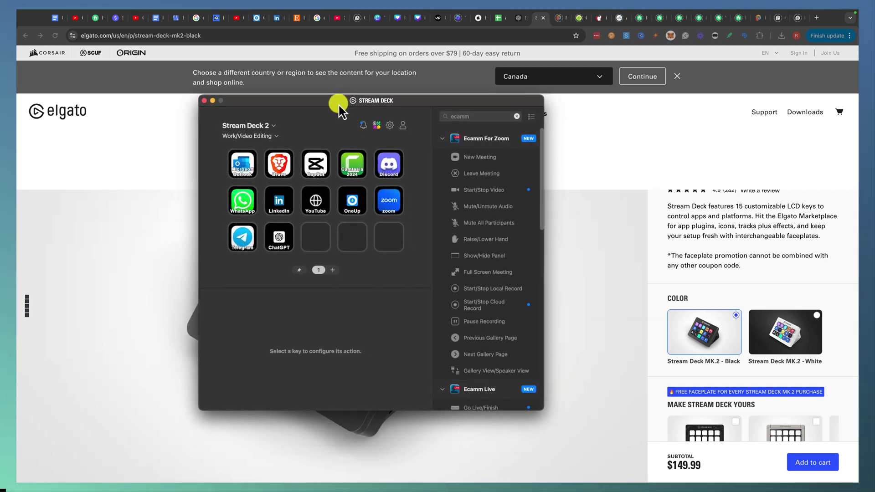